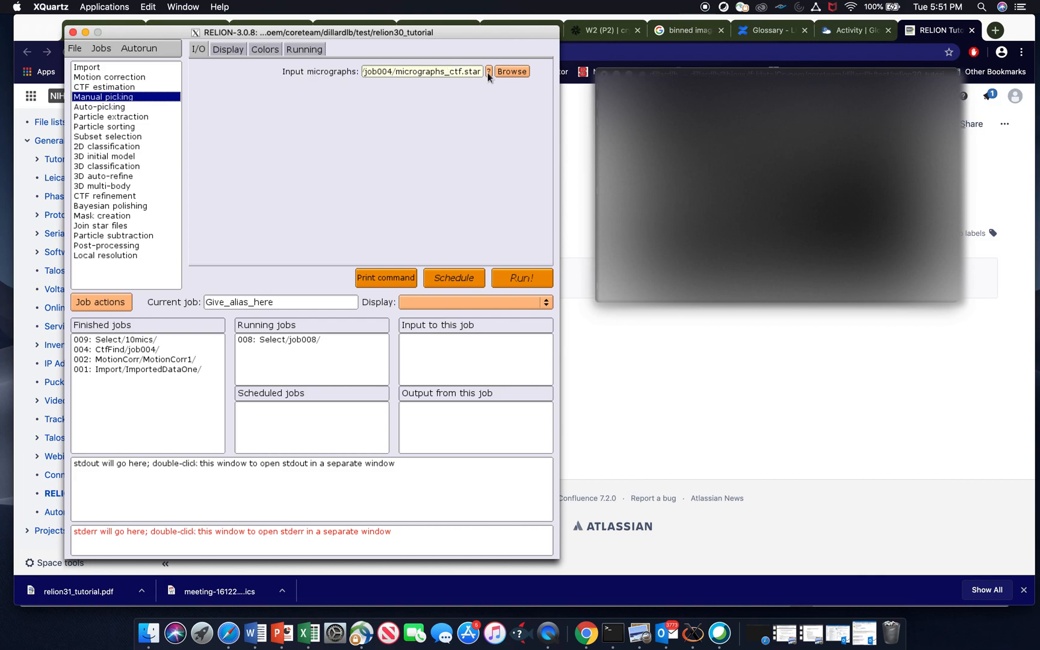
# - Set the manual picking input micrographs to Select/job009/micrographs.star
pyautogui.click(511, 71)
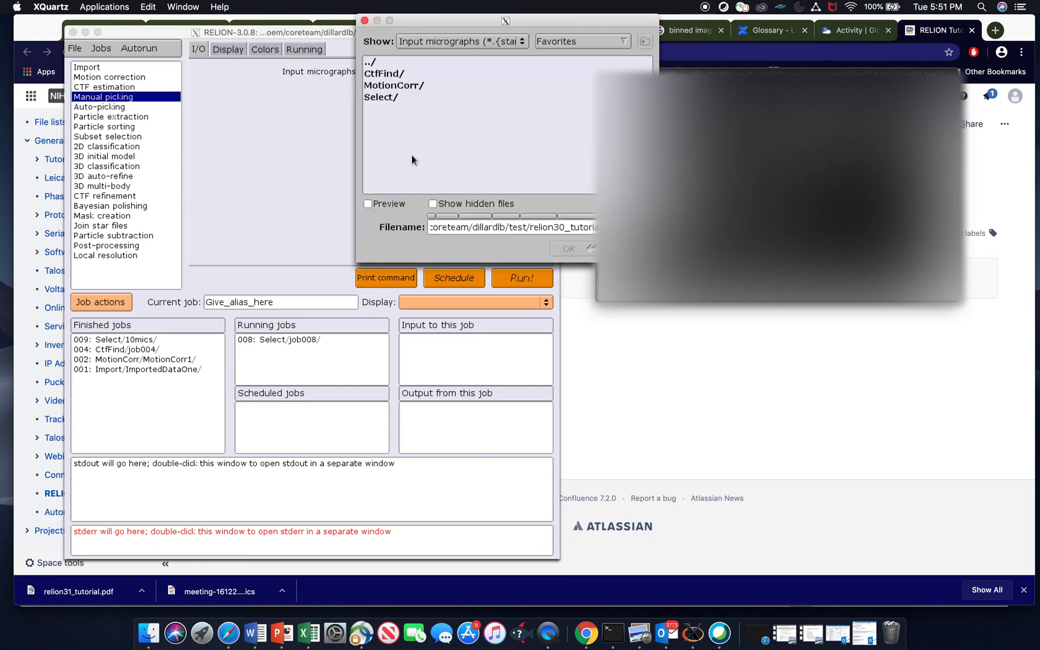
pyautogui.doubleClick(383, 97)
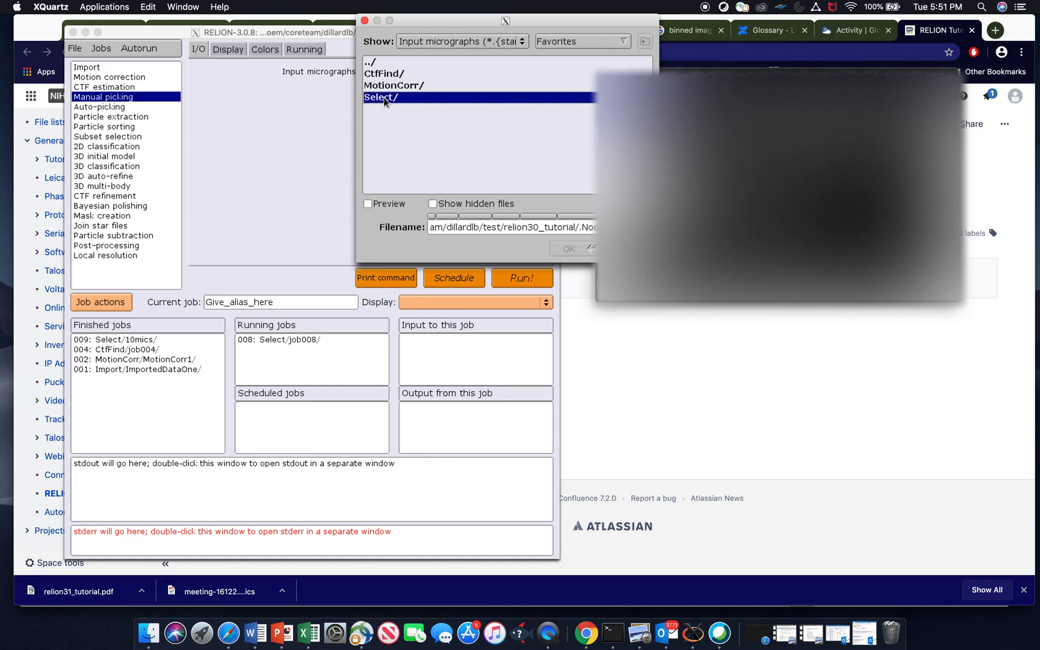
pyautogui.doubleClick(390, 74)
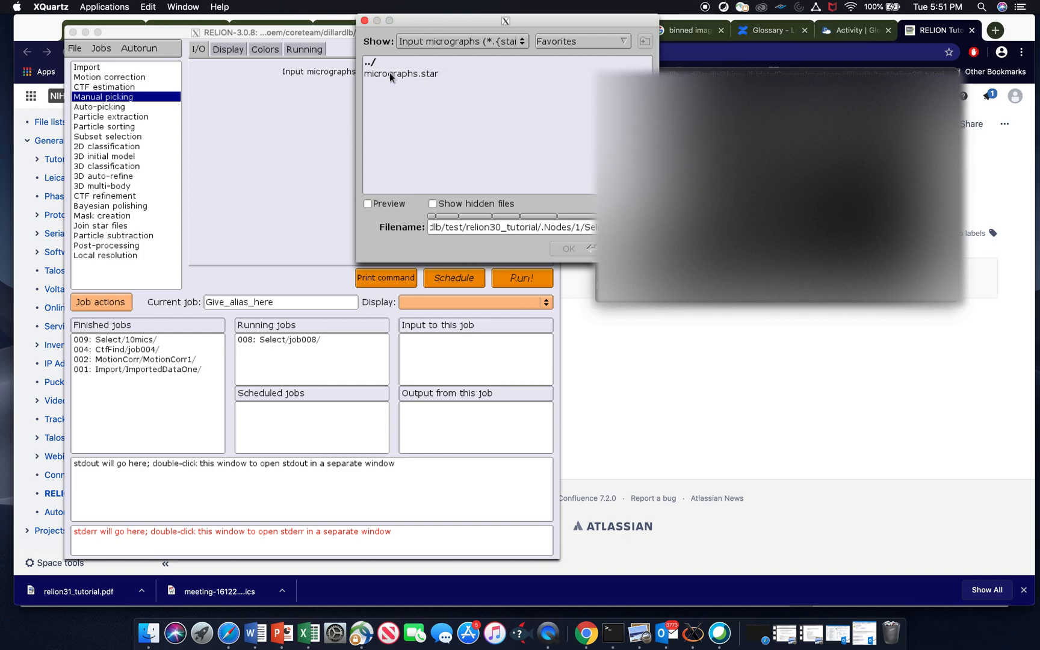
pyautogui.doubleClick(389, 74)
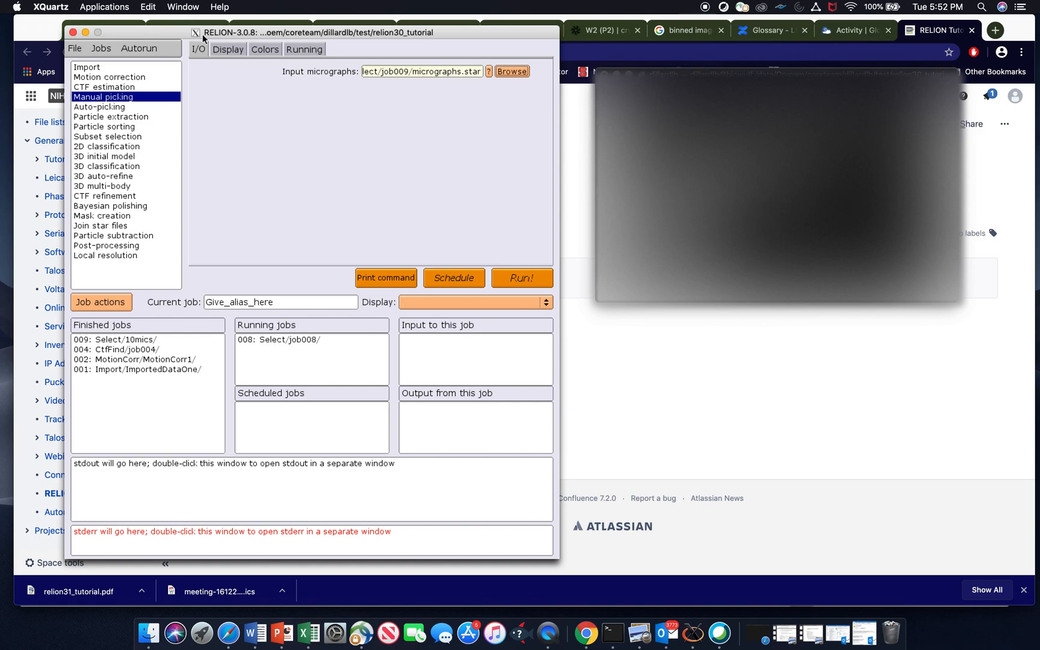
# - Set the particle diameter to 100 Å and run the manual picking job
pyautogui.click(235, 53)
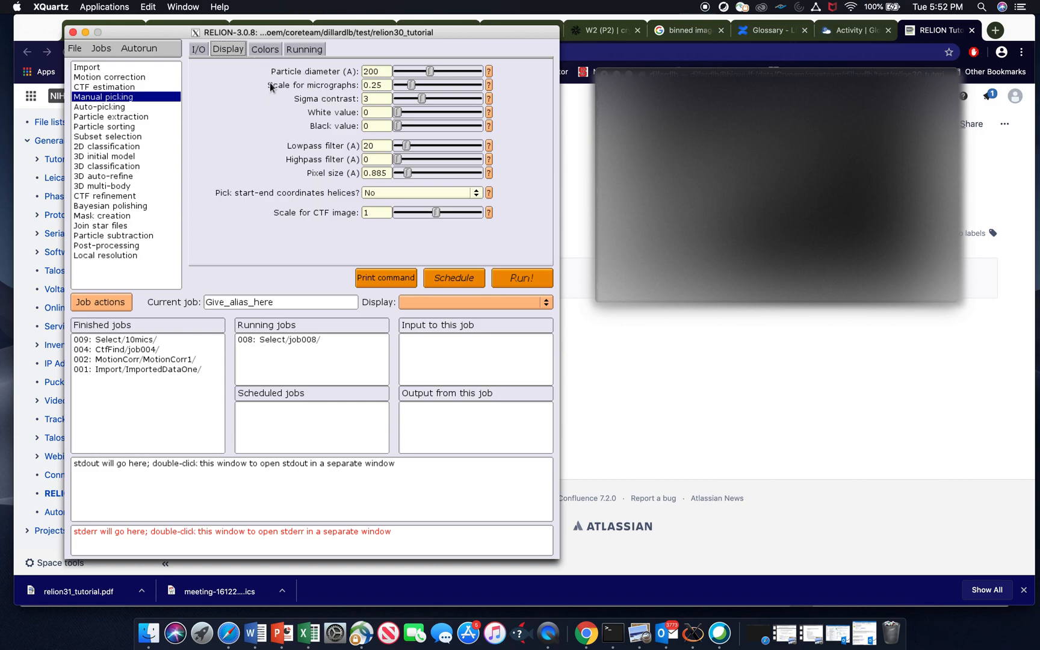
pyautogui.doubleClick(377, 71)
pyautogui.write('100')
pyautogui.click(513, 278)
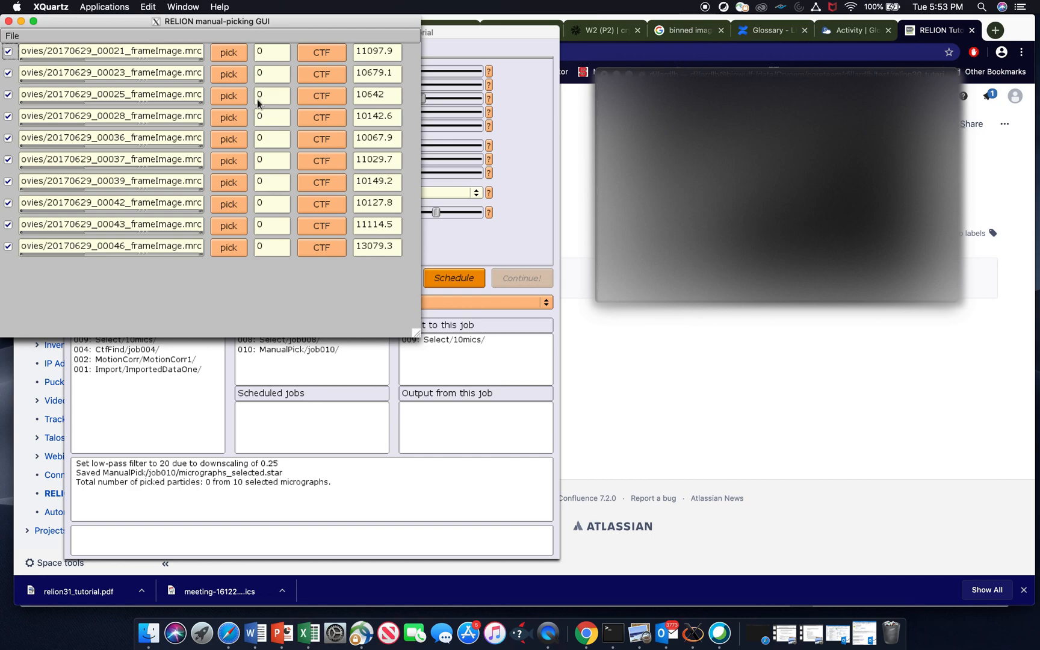
pyautogui.click(240, 248)
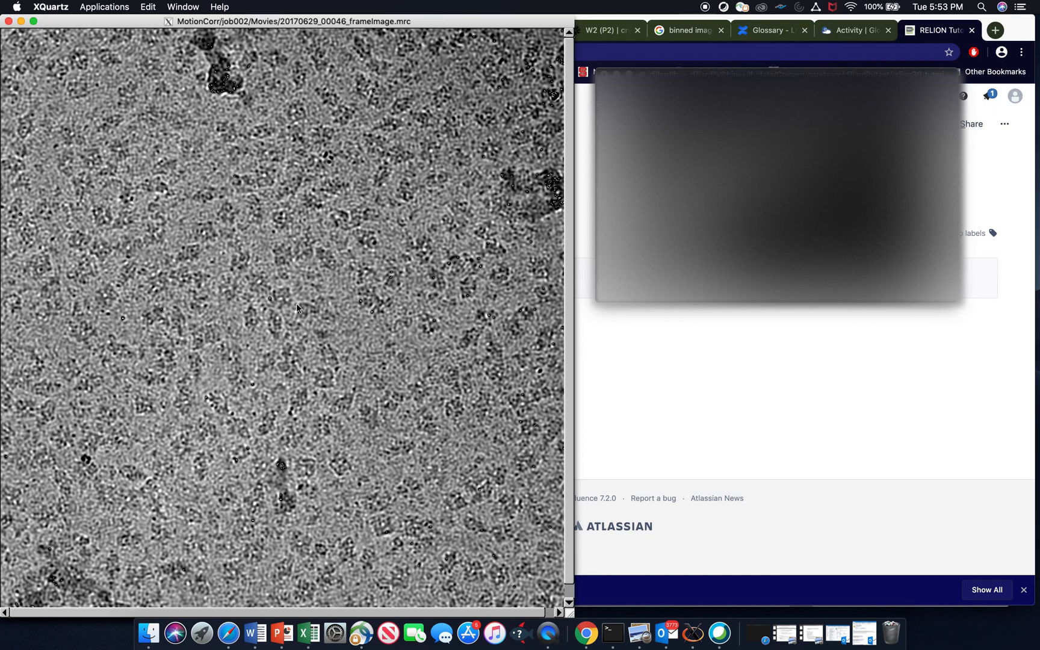
pyautogui.click(328, 99)
pyautogui.click(191, 252)
pyautogui.click(251, 317)
pyautogui.click(342, 468)
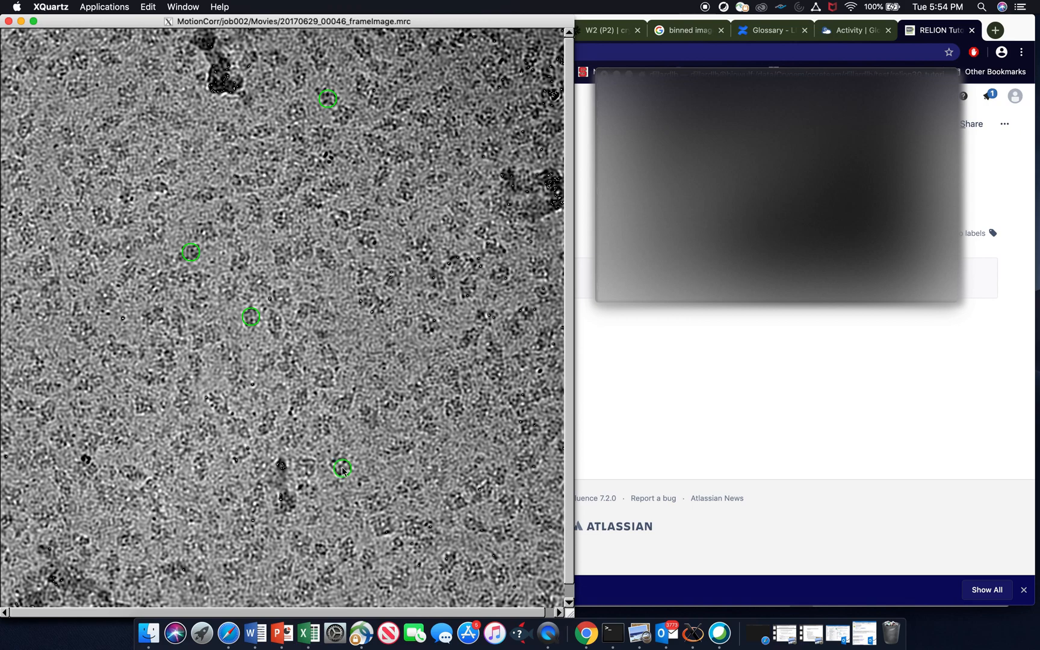
pyautogui.click(8, 21)
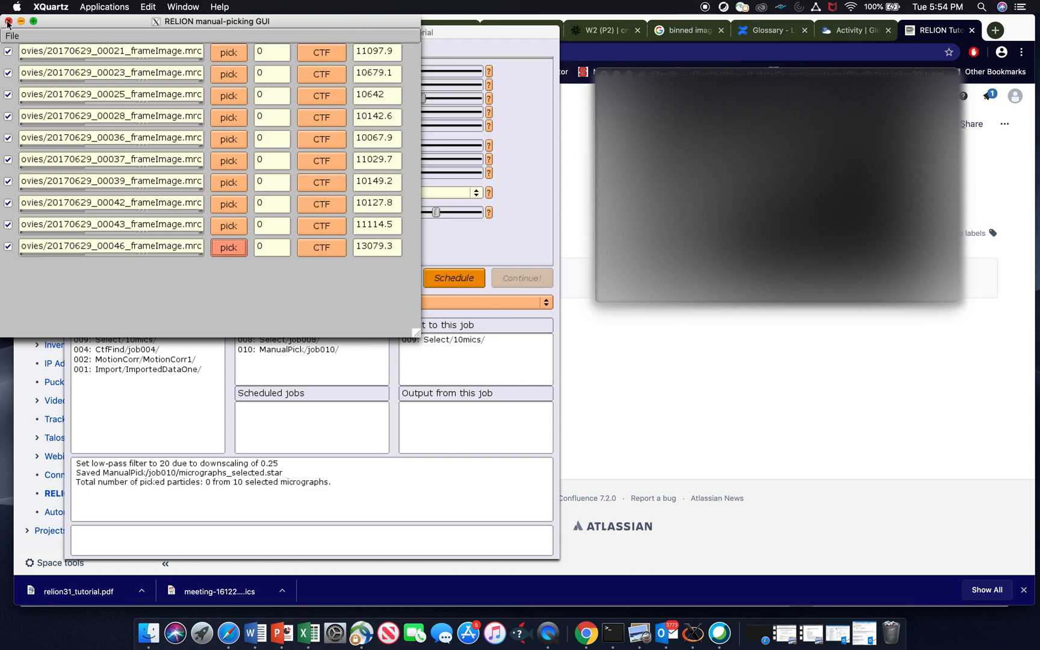
pyautogui.click(7, 22)
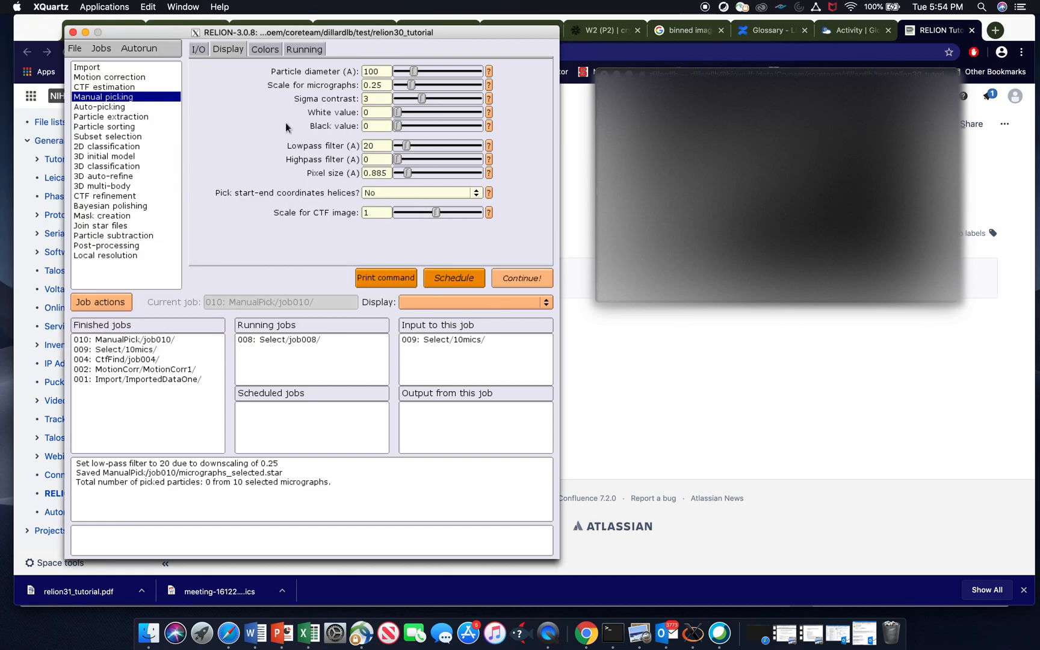
# - Set the particle diameter to 250 Å and run a new manual picking job
pyautogui.click(82, 86)
pyautogui.click(120, 97)
pyautogui.moveTo(386, 71); pyautogui.dragTo(358, 69)
pyautogui.write('250')
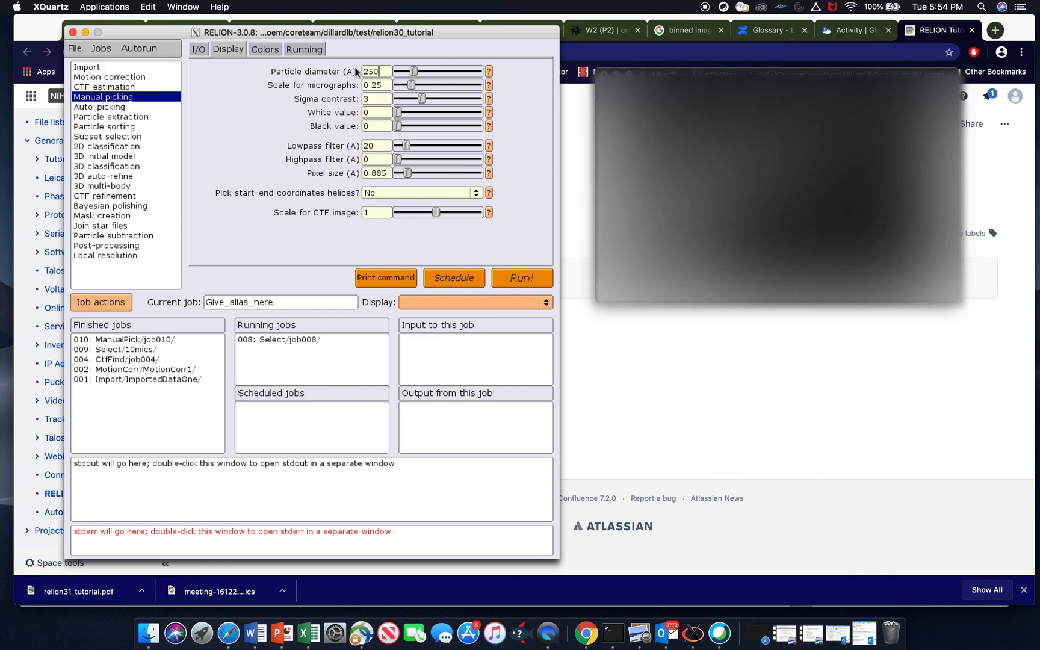
pyautogui.click(517, 274)
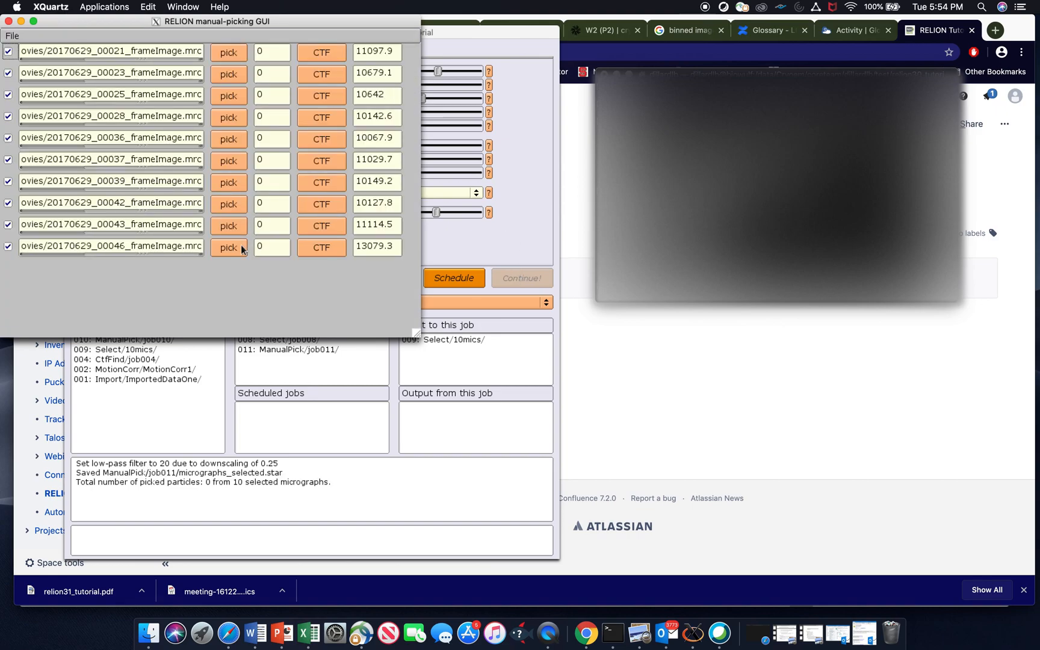
# - Pick eight particles on micrograph 20170629_00046, save the STAR file with coordinates, and close the micrograph
pyautogui.click(235, 250)
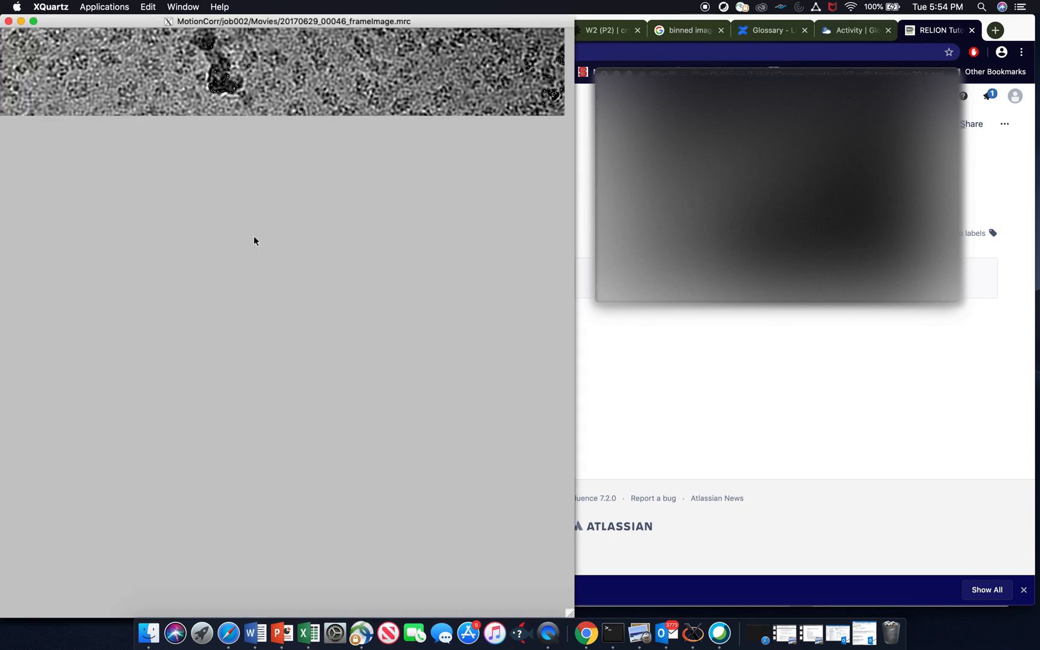
pyautogui.click(327, 97)
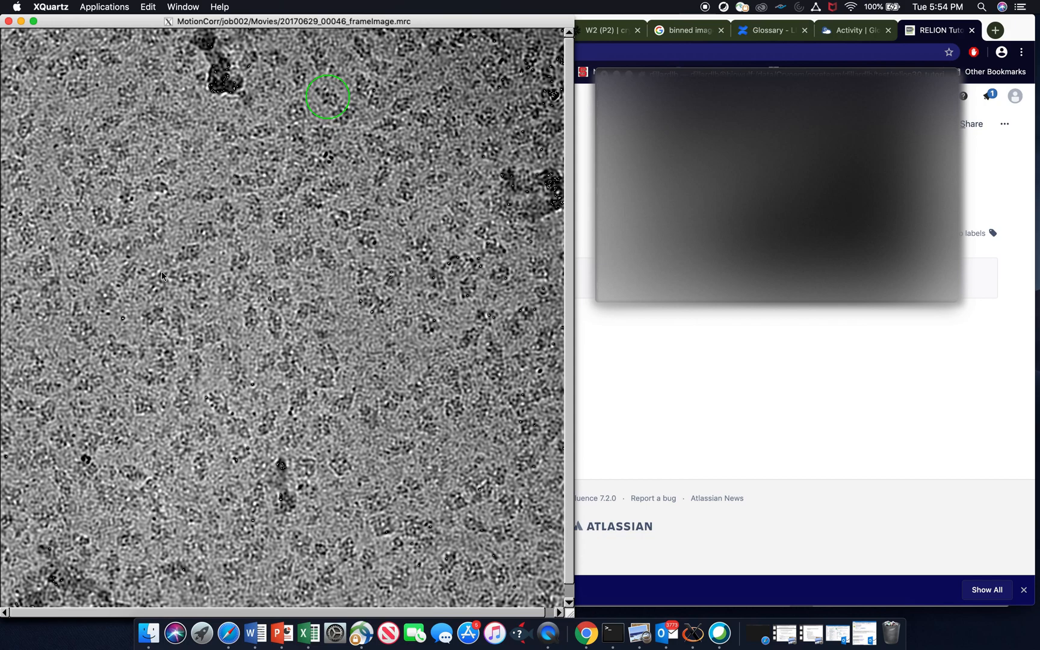
pyautogui.click(190, 254)
pyautogui.click(345, 402)
pyautogui.click(324, 258)
pyautogui.click(194, 366)
pyautogui.click(101, 249)
pyautogui.click(75, 89)
pyautogui.rightClick(202, 172)
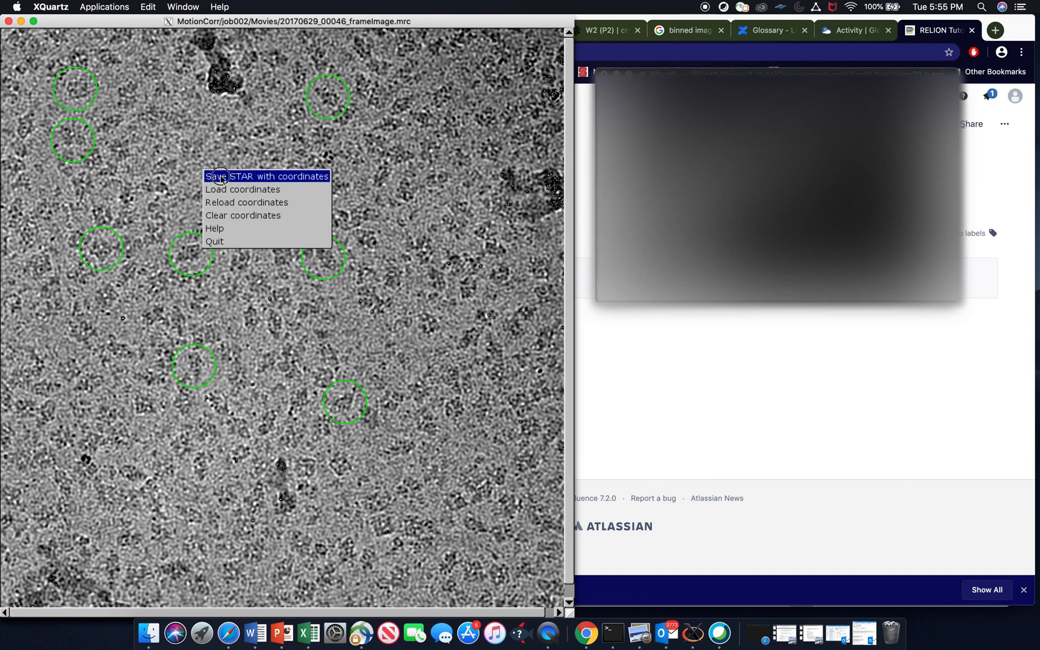
pyautogui.click(218, 177)
pyautogui.click(9, 21)
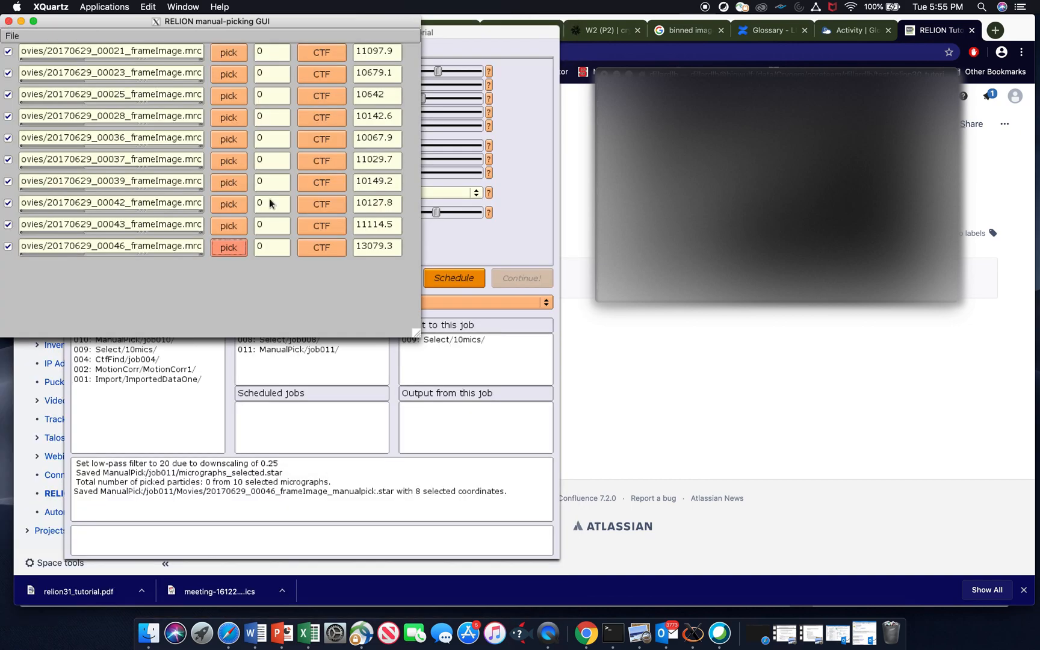
# - Open micrograph 20170629_00043 and pick 17 particles across the image
pyautogui.click(229, 225)
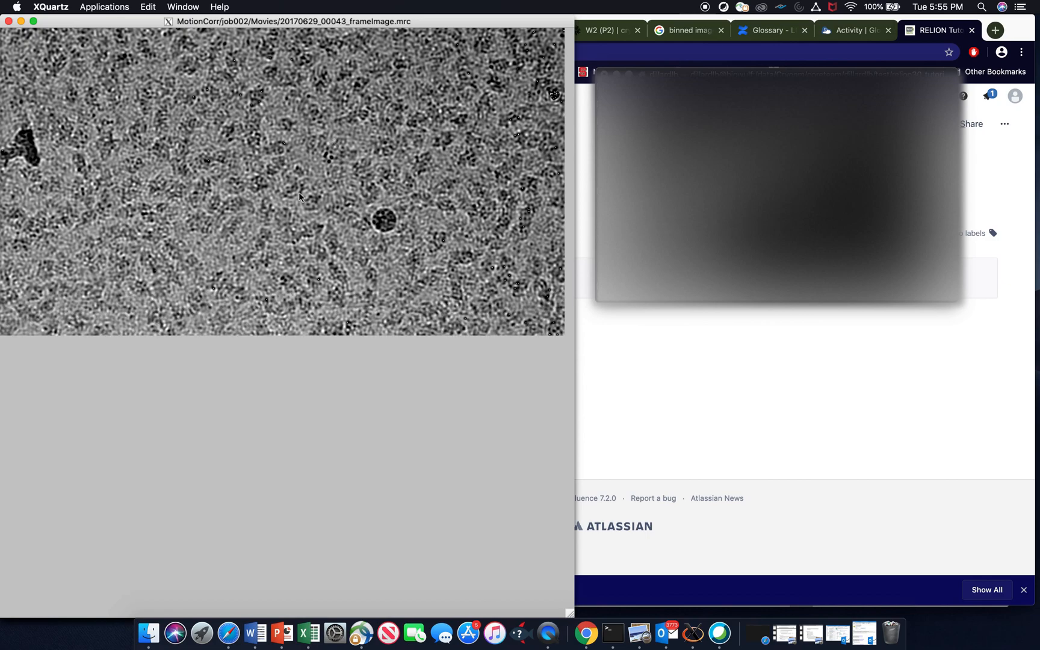
pyautogui.click(339, 276)
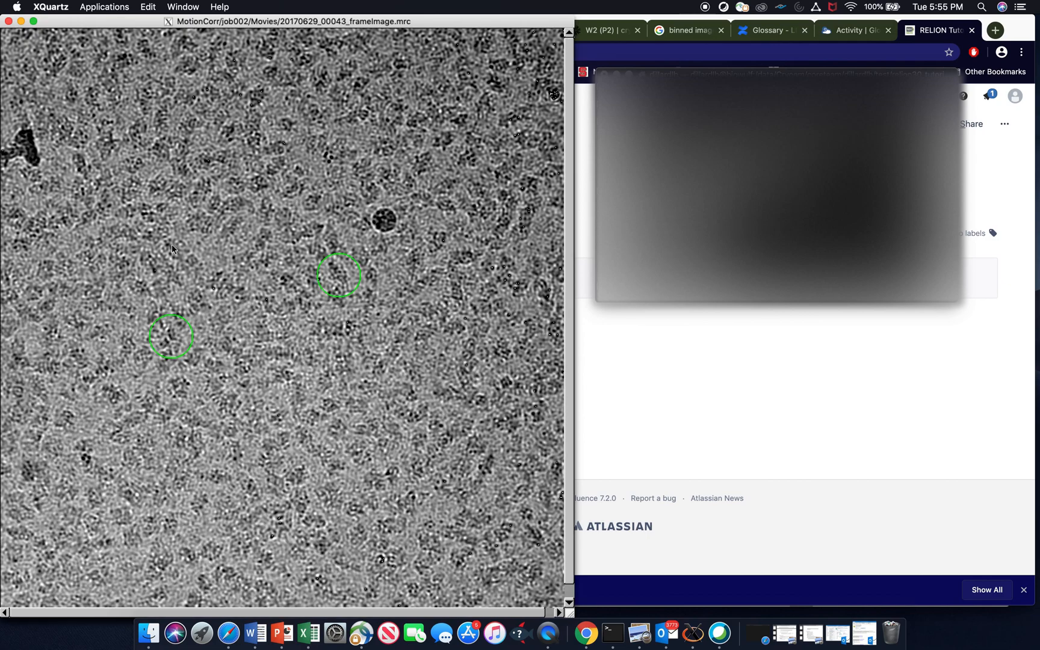
pyautogui.click(136, 165)
pyautogui.click(358, 115)
pyautogui.click(471, 157)
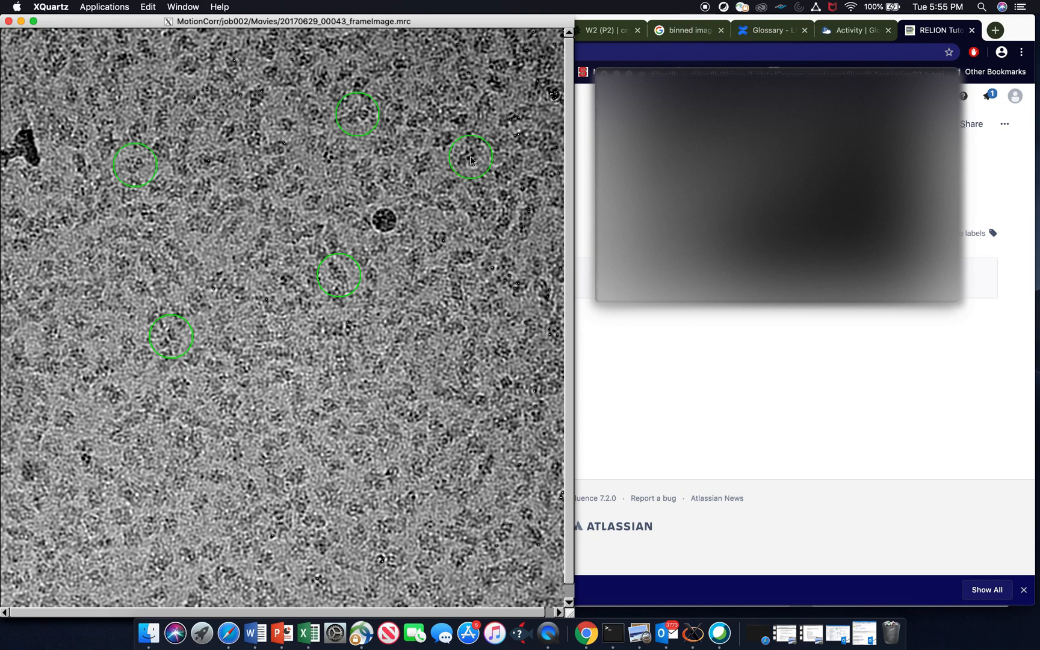
pyautogui.click(192, 555)
pyautogui.click(90, 497)
pyautogui.click(71, 415)
pyautogui.click(124, 306)
pyautogui.click(357, 509)
pyautogui.click(325, 405)
pyautogui.click(201, 222)
pyautogui.click(162, 118)
pyautogui.click(288, 128)
pyautogui.click(421, 465)
pyautogui.click(235, 450)
pyautogui.click(177, 387)
# - Save the STAR file with coordinates for micrograph 00043 and close the picking windows
pyautogui.rightClick(267, 301)
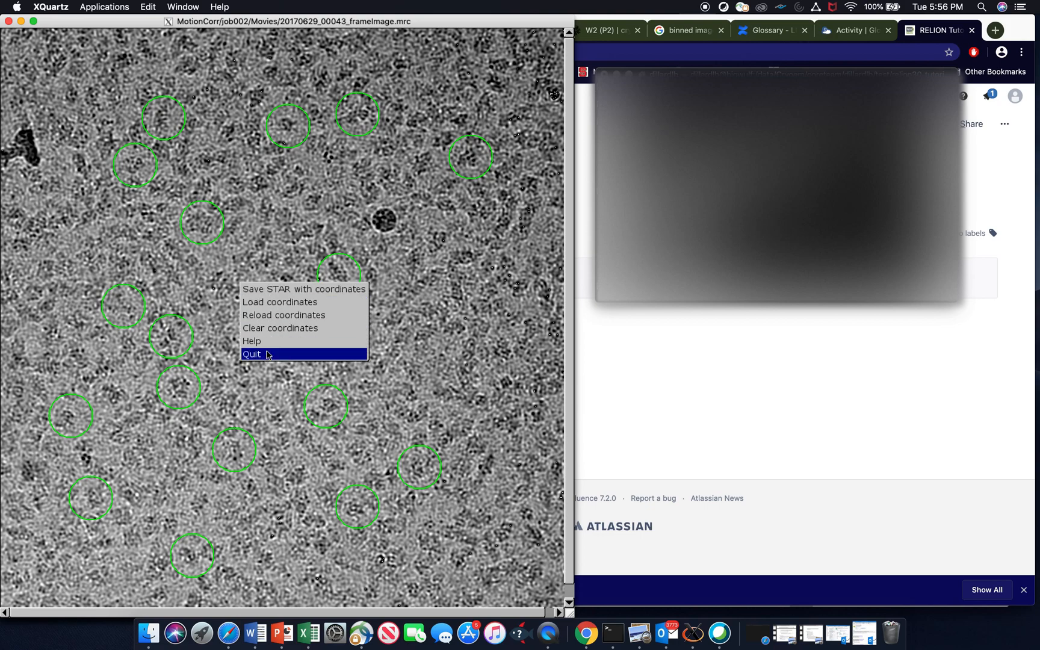
pyautogui.click(271, 292)
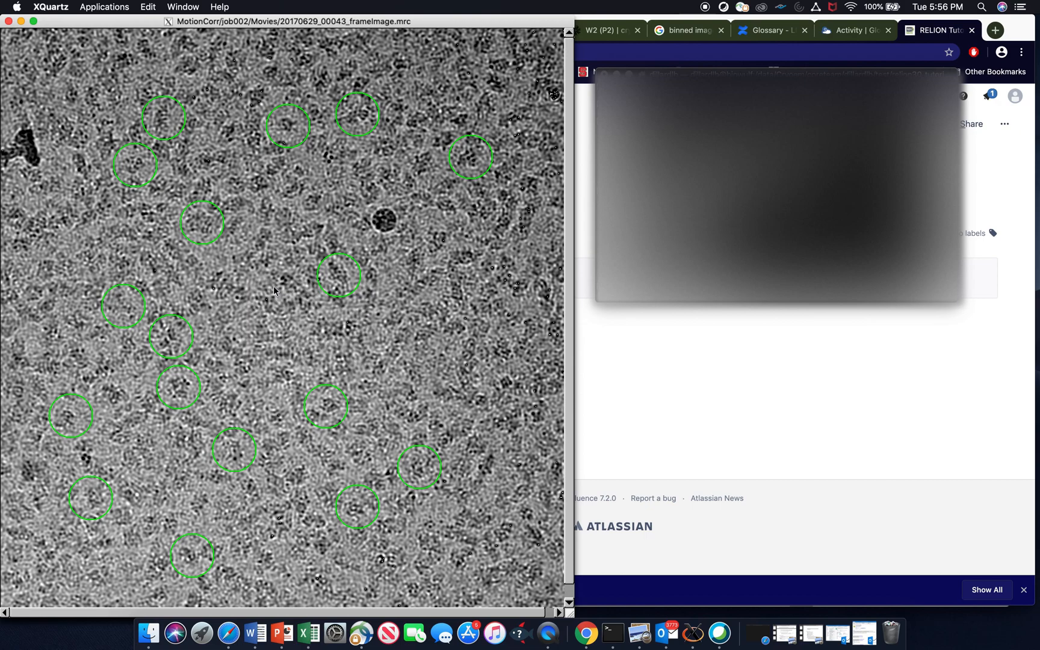
pyautogui.click(8, 22)
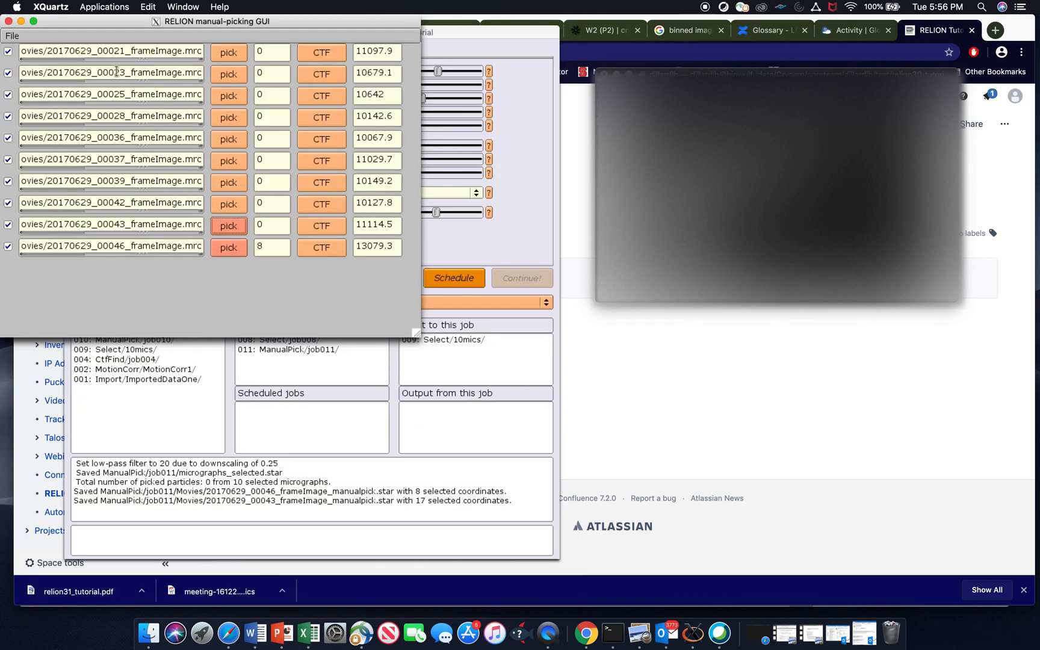
pyautogui.click(8, 21)
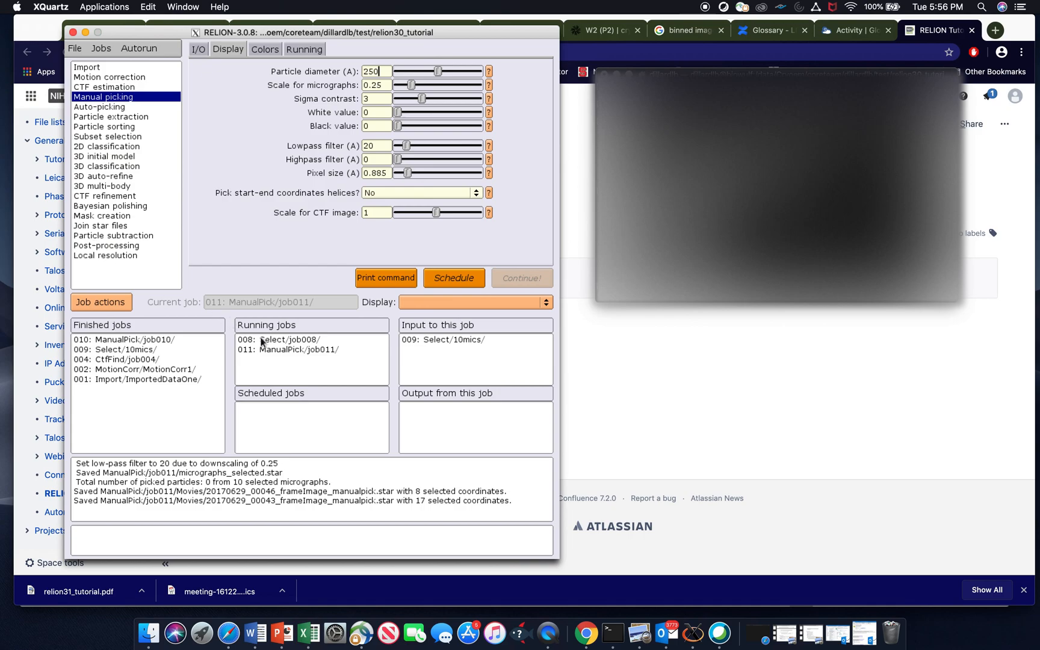